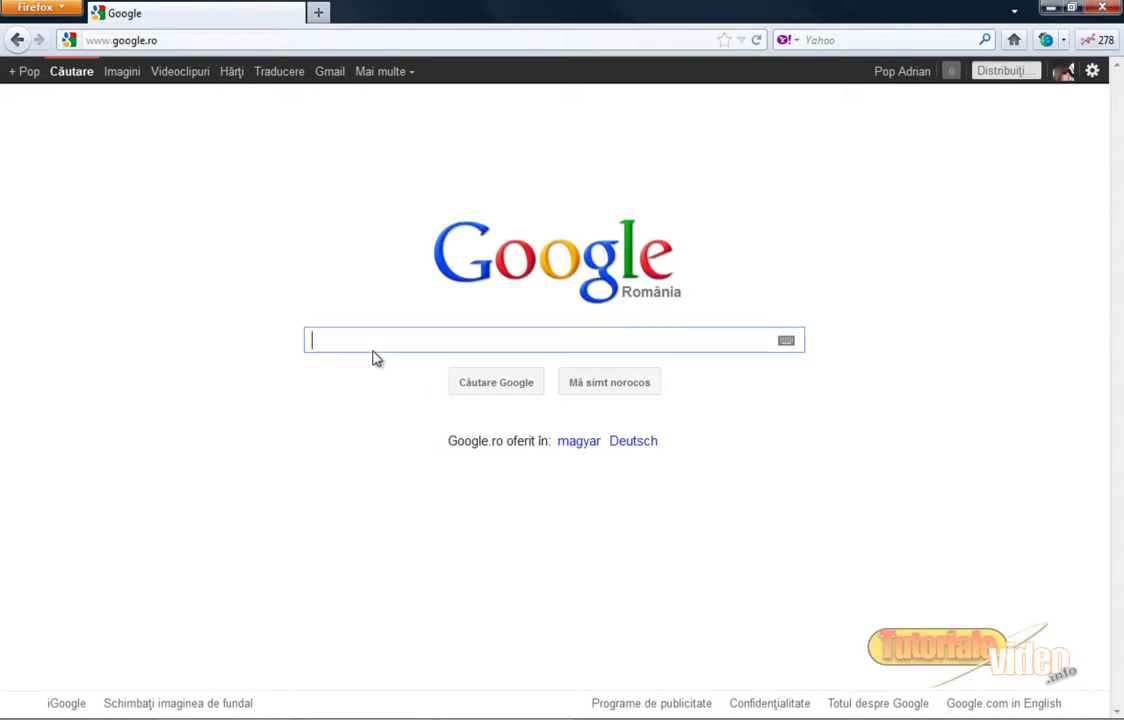
Step: Search Google for "patch my pc" and open the Patch My PC website from the results
text(p)
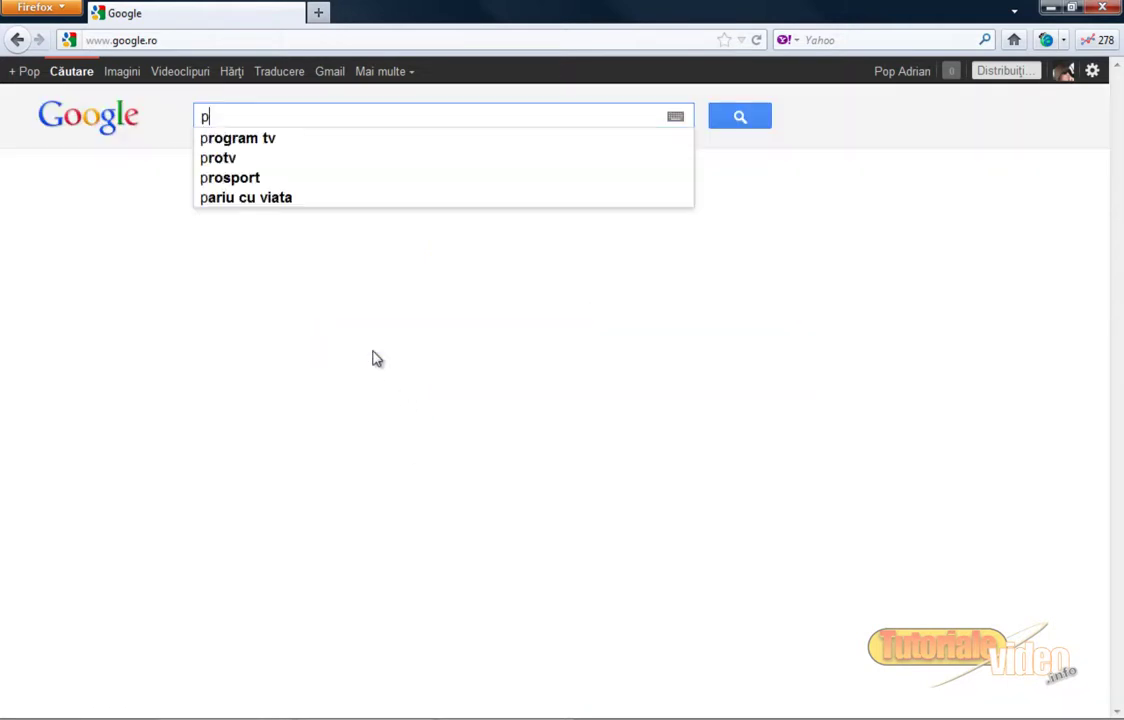
text(atch my pc)
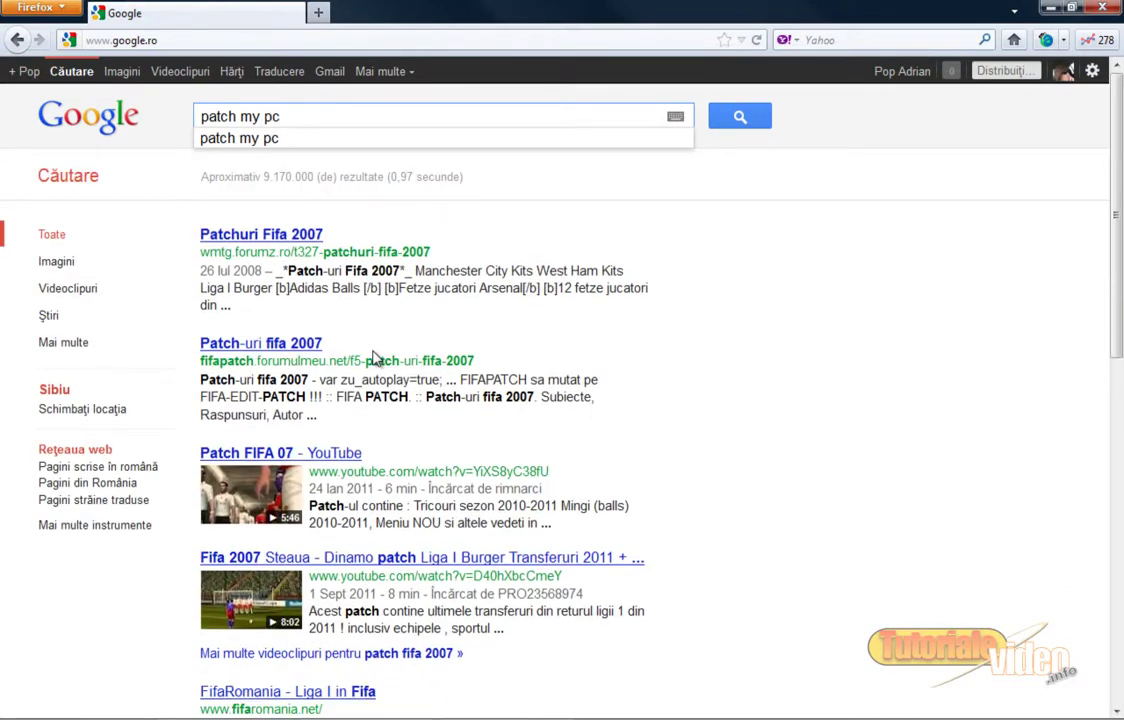
key(Return)
click(262, 284)
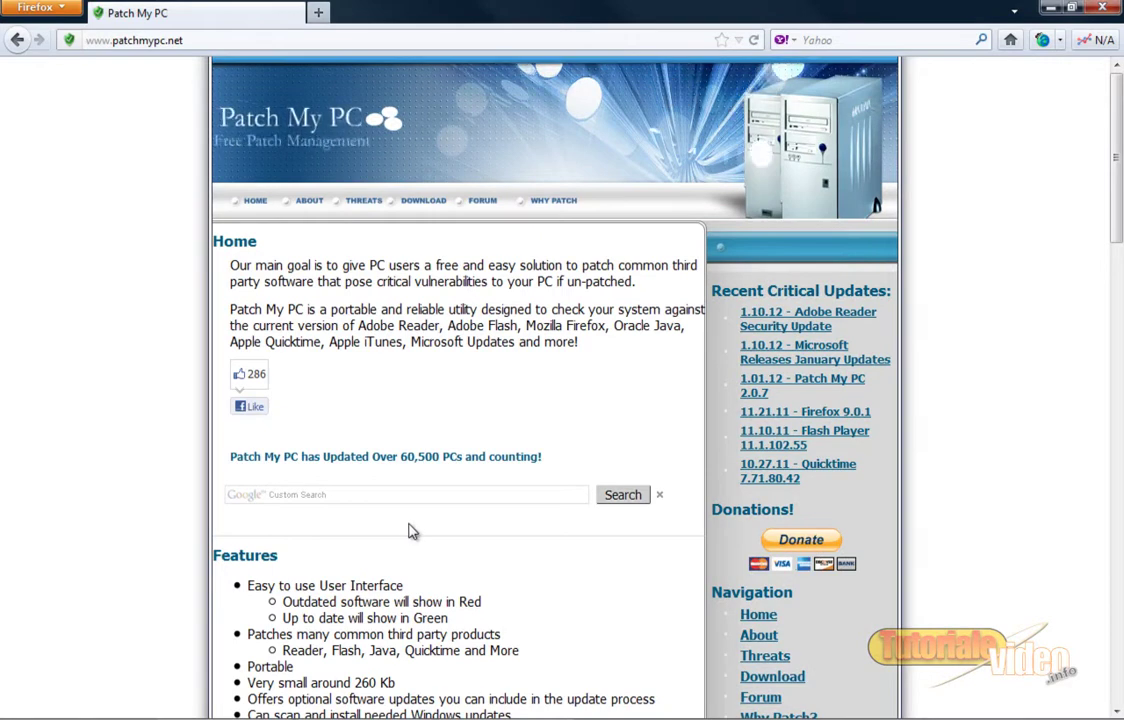
Step: Open the site's download page and download Patch My PC 2.0.7.5, saving the program file
click(425, 206)
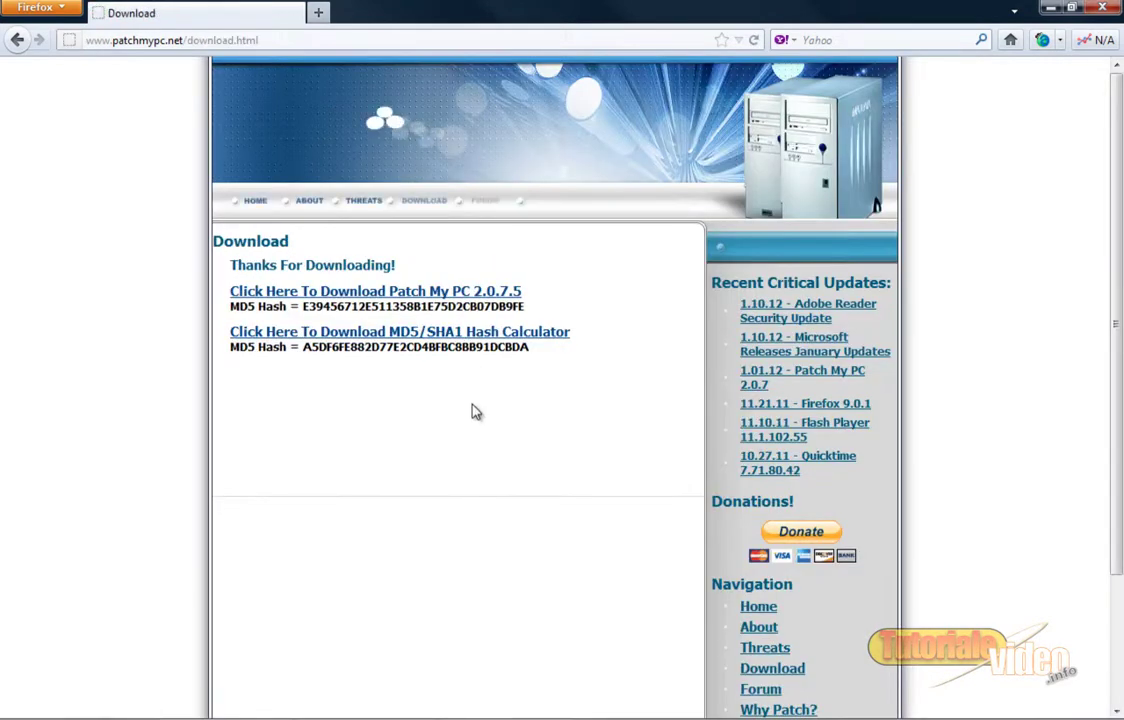
click(378, 293)
click(677, 320)
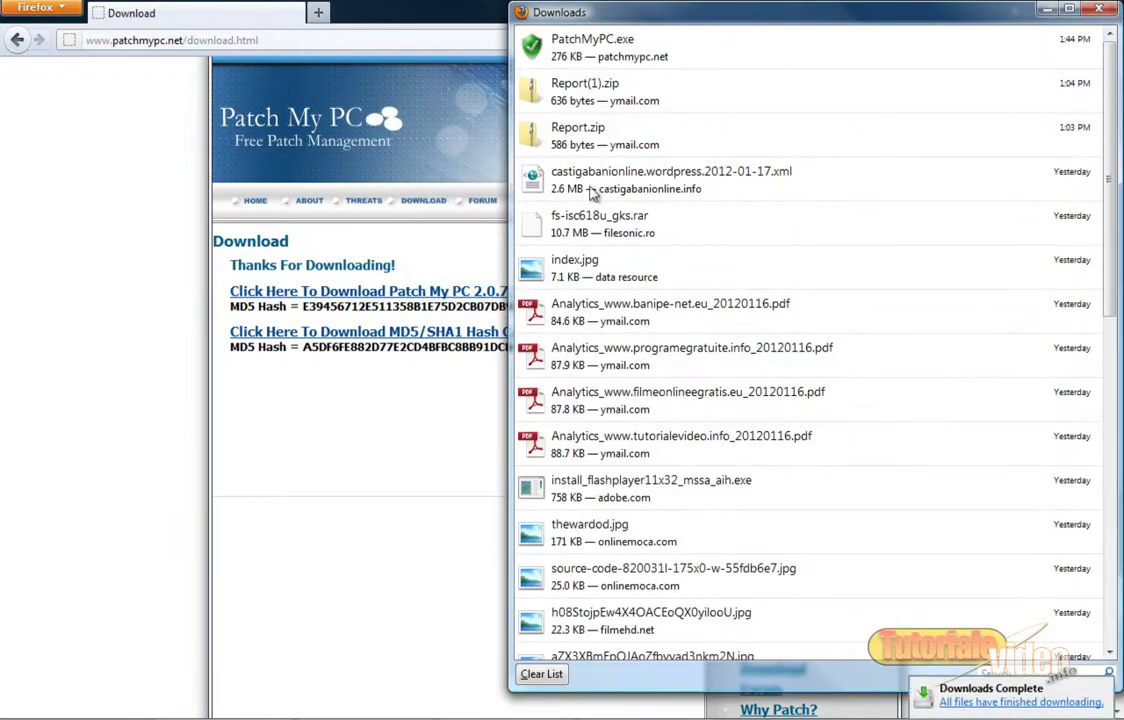
Step: Run the downloaded PatchMyPC.exe, minimize the Downloads window, and place the Patch My PC window in front of the browser
double_click(590, 38)
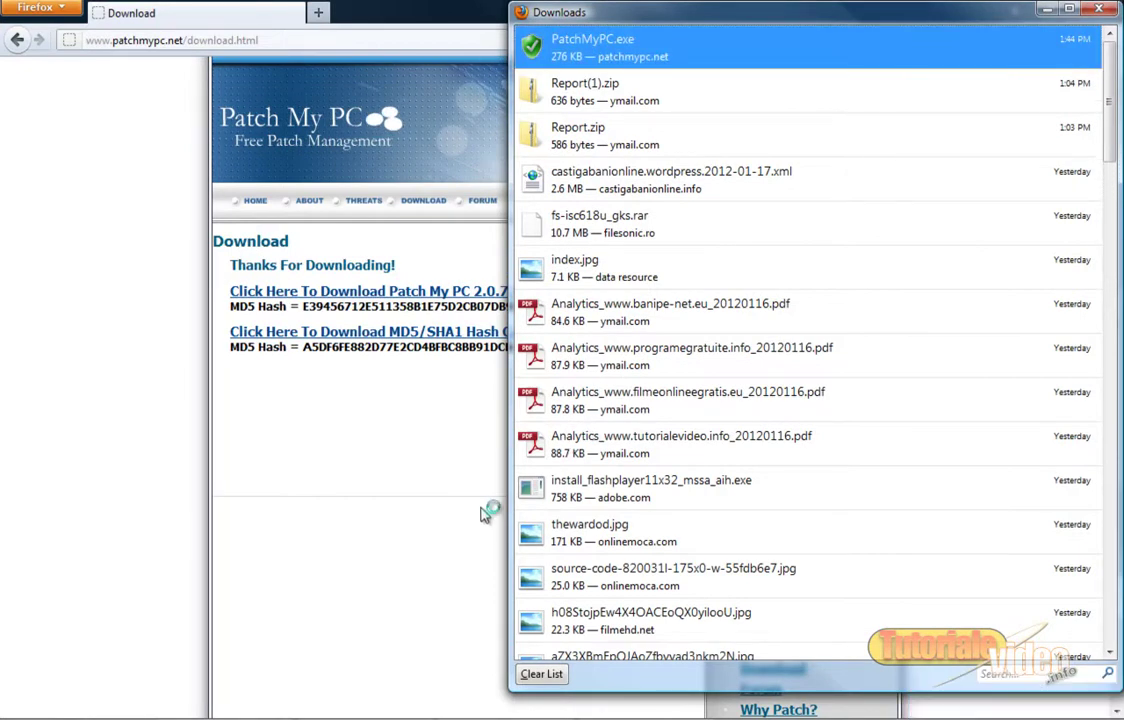
click(1048, 10)
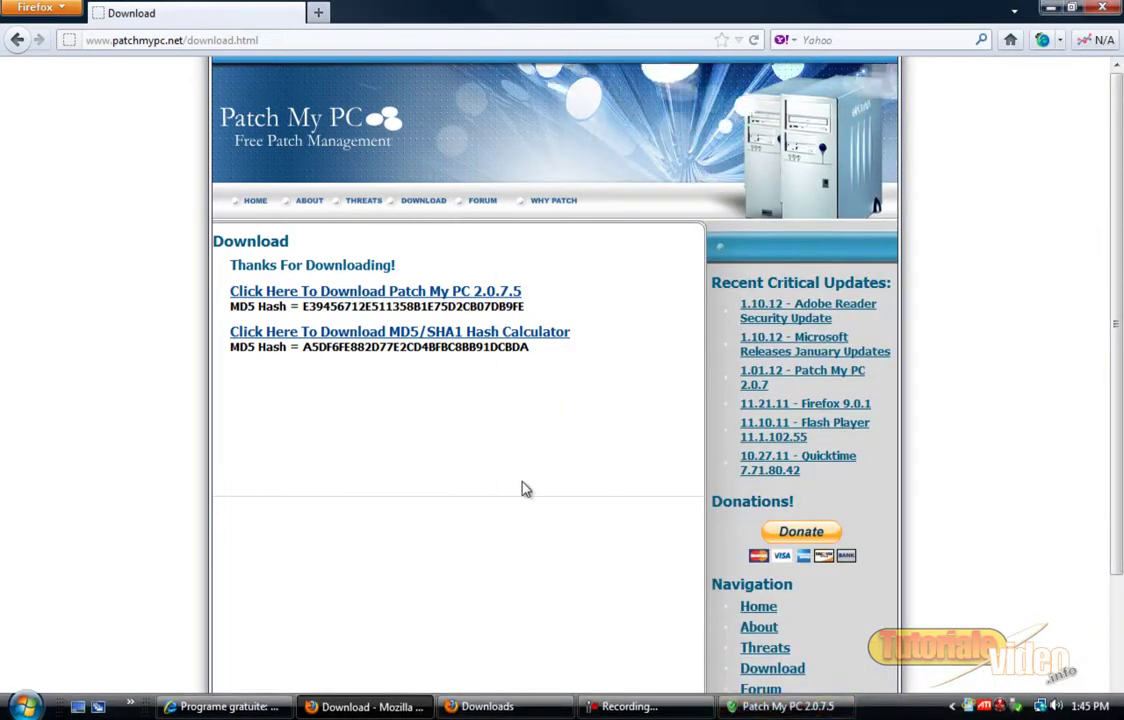
click(785, 714)
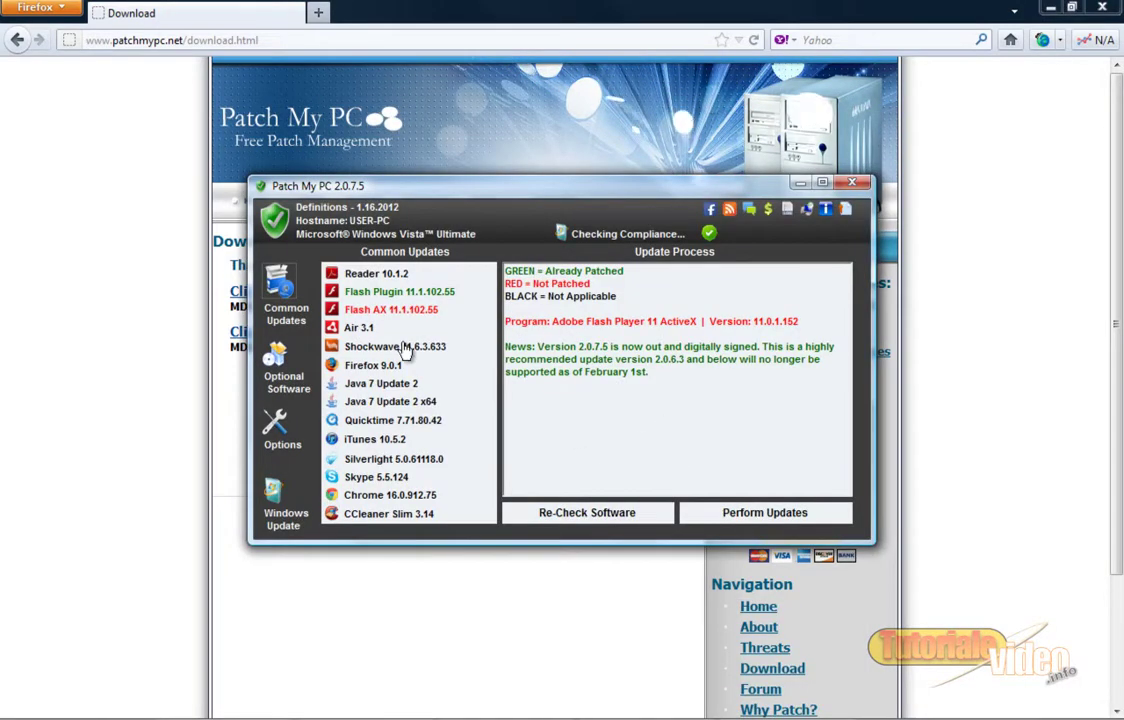
drag(477, 234, 482, 284)
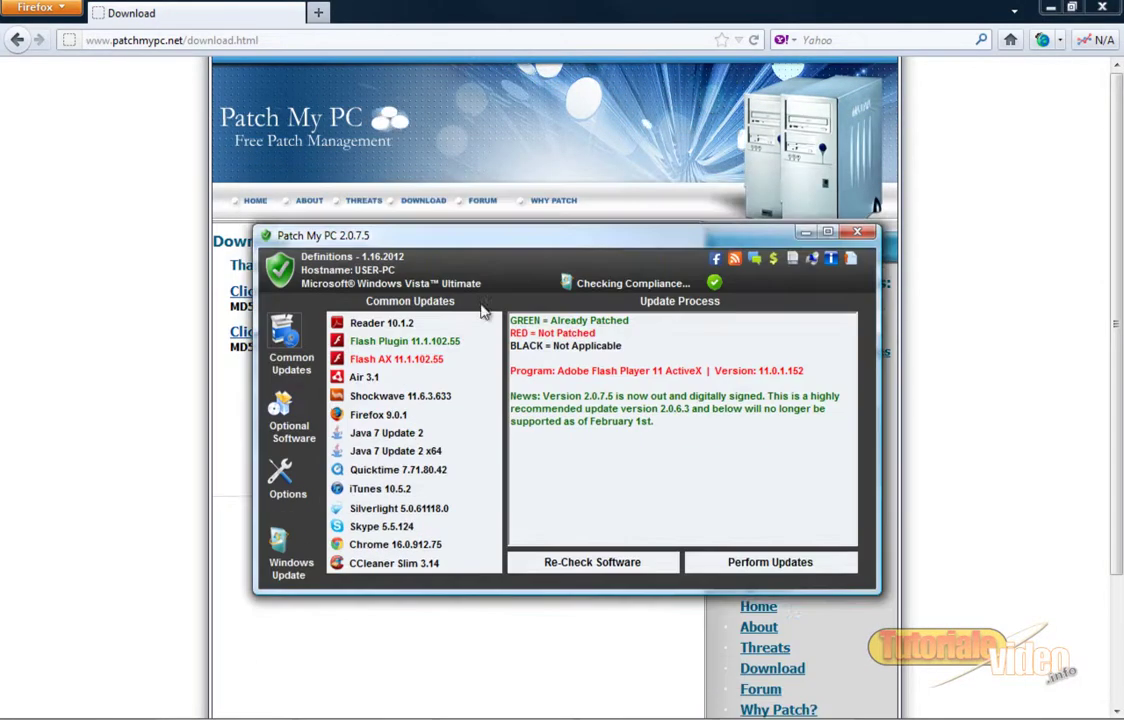
Step: Check the PatchMyPC.exe entry in the Downloads window and return to Patch My PC
click(488, 710)
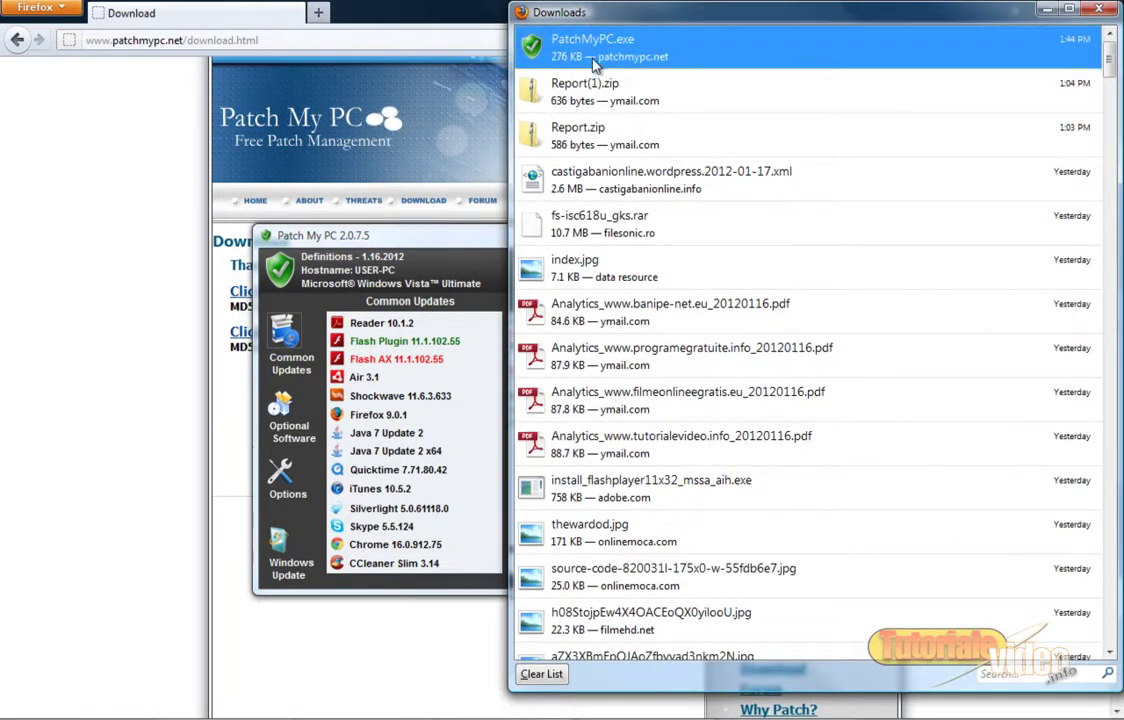
click(474, 255)
click(1099, 9)
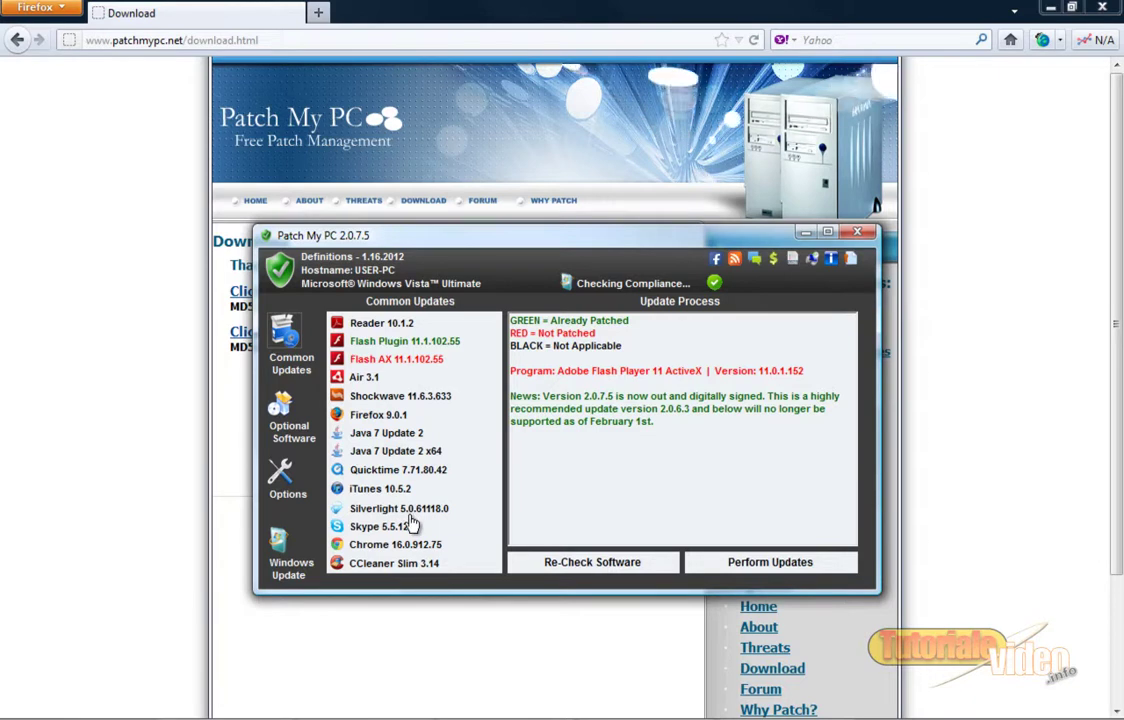
Step: Try to re-check the patch status of the common software, continuing past the exception dialog
click(619, 568)
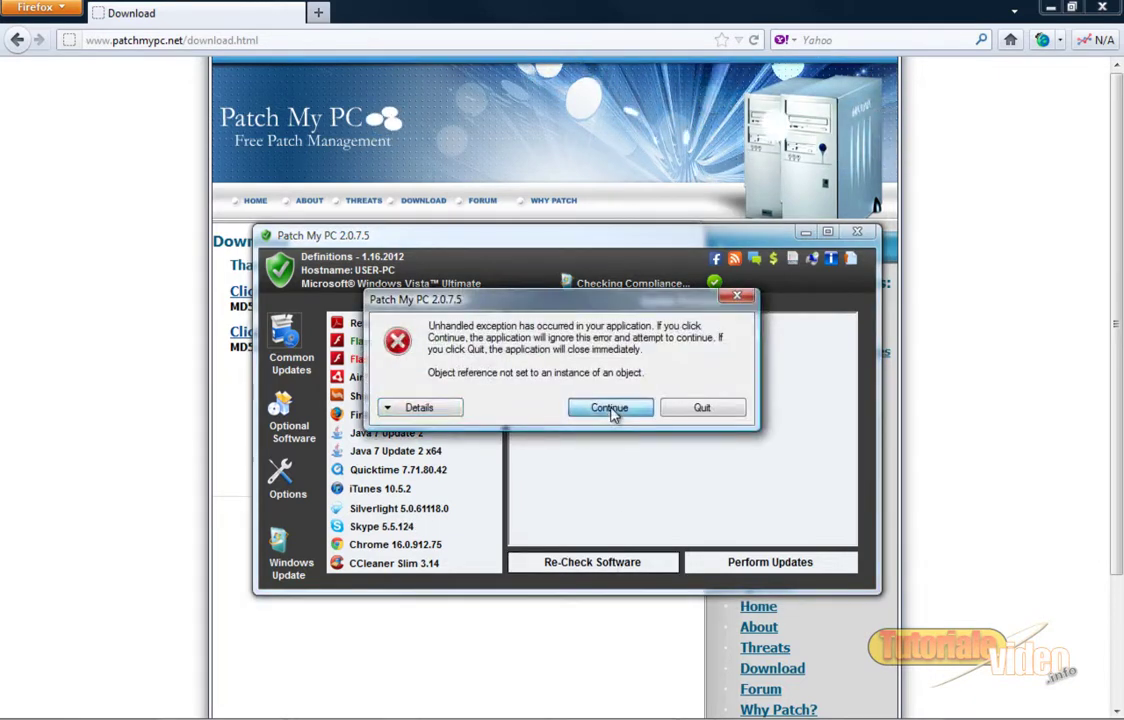
click(612, 410)
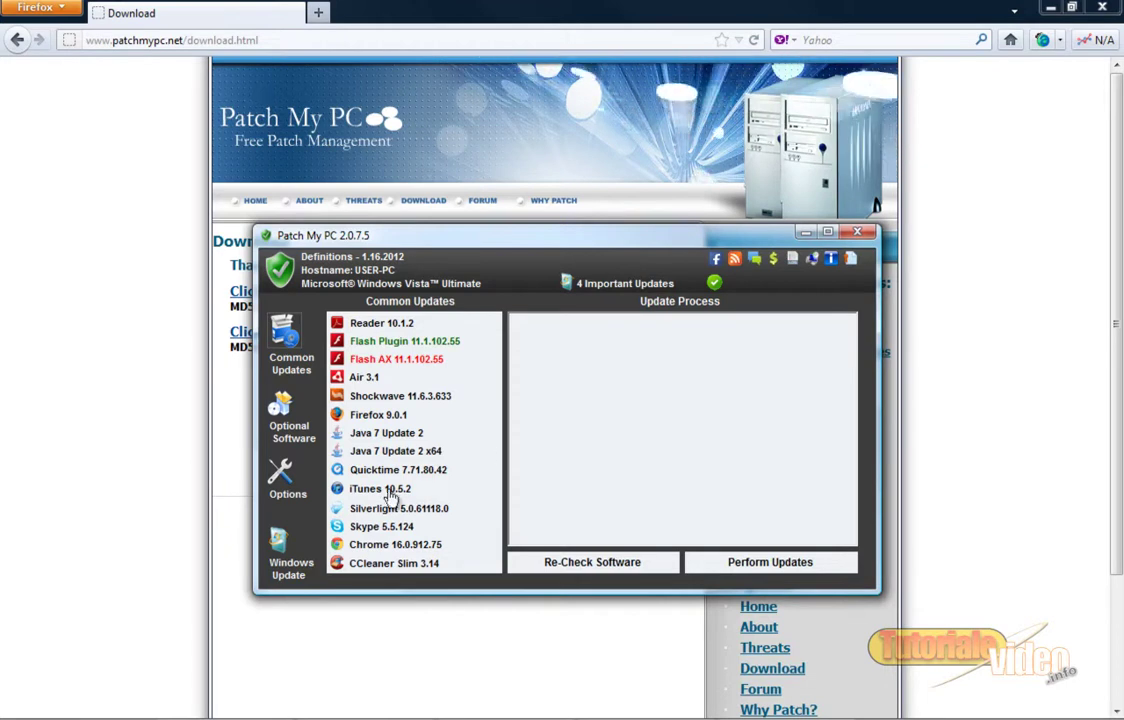
Step: Check for Windows updates in Patch My PC, view its options, and decline installing the important updates
click(283, 551)
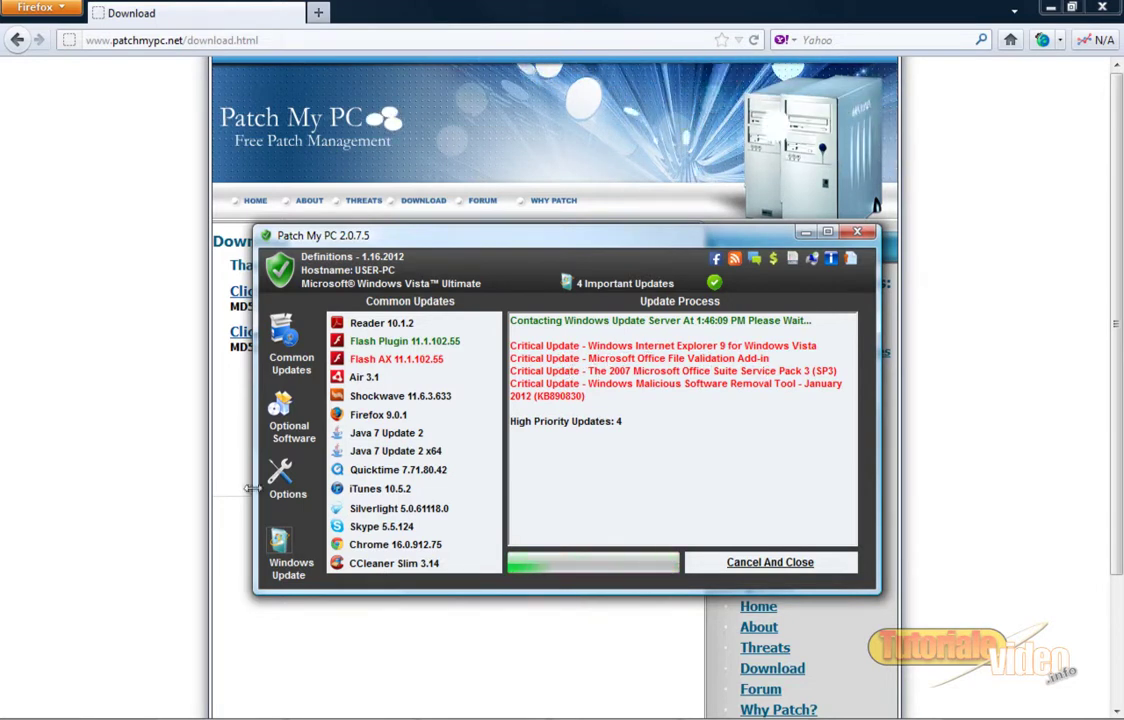
click(287, 478)
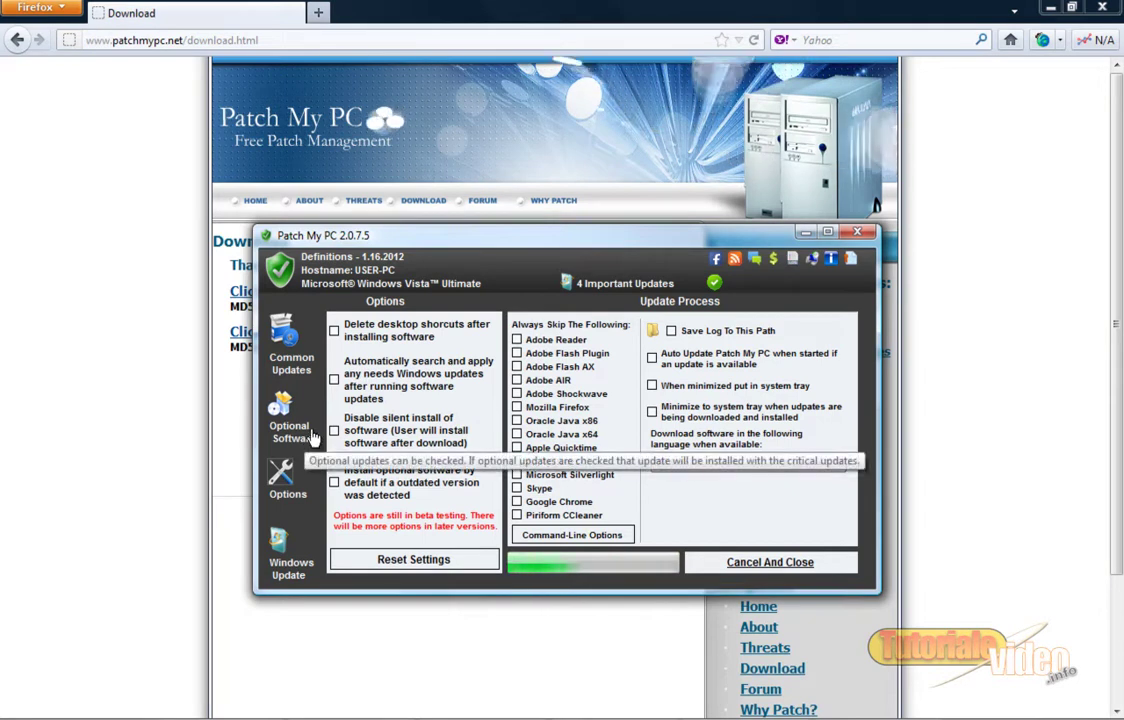
drag(613, 240, 519, 436)
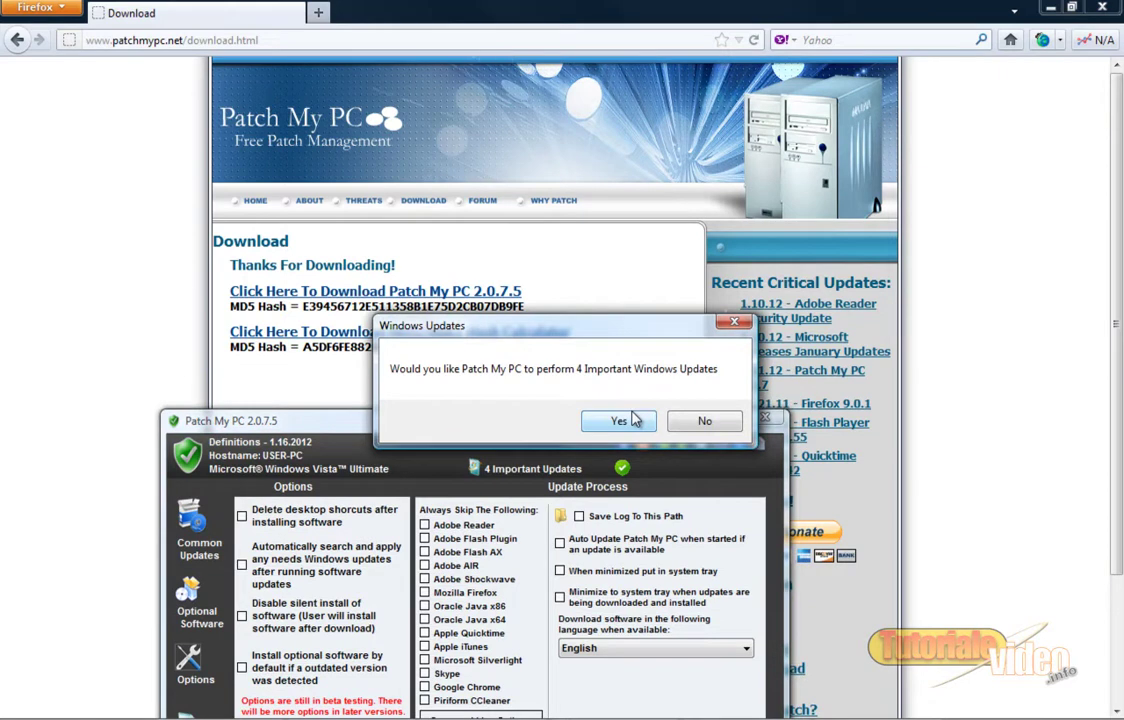
click(705, 421)
drag(593, 428, 686, 190)
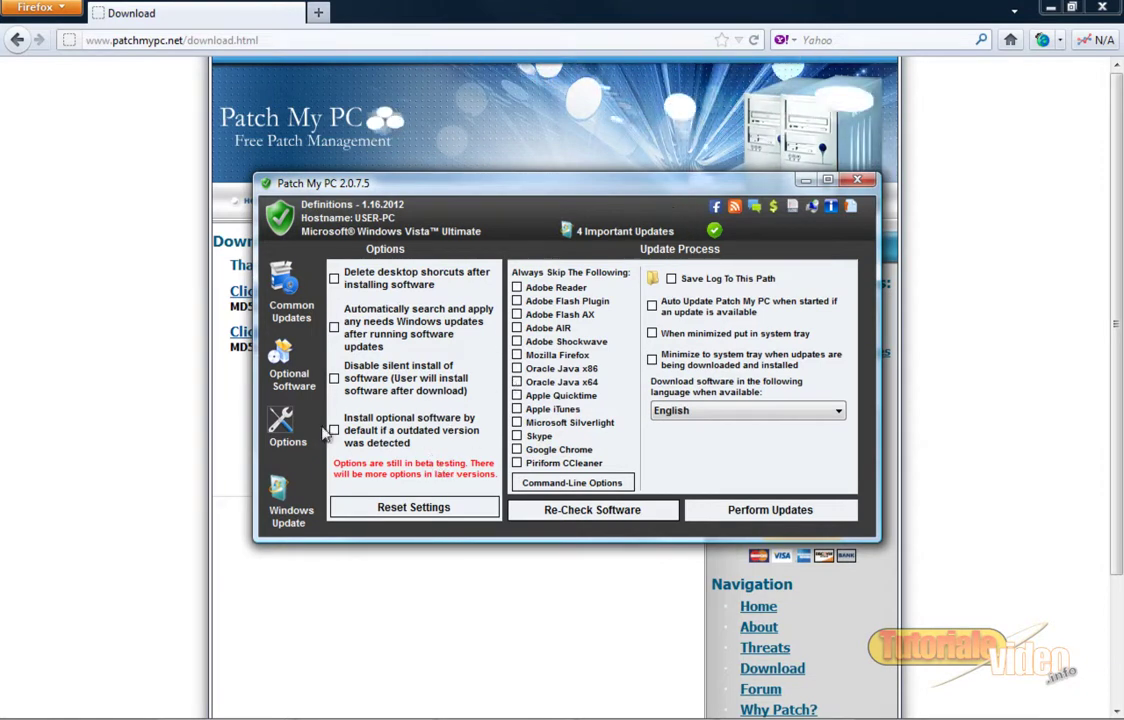
Step: Look through the full list of optional software, from 7Zip to Yahoo Messenger
click(289, 372)
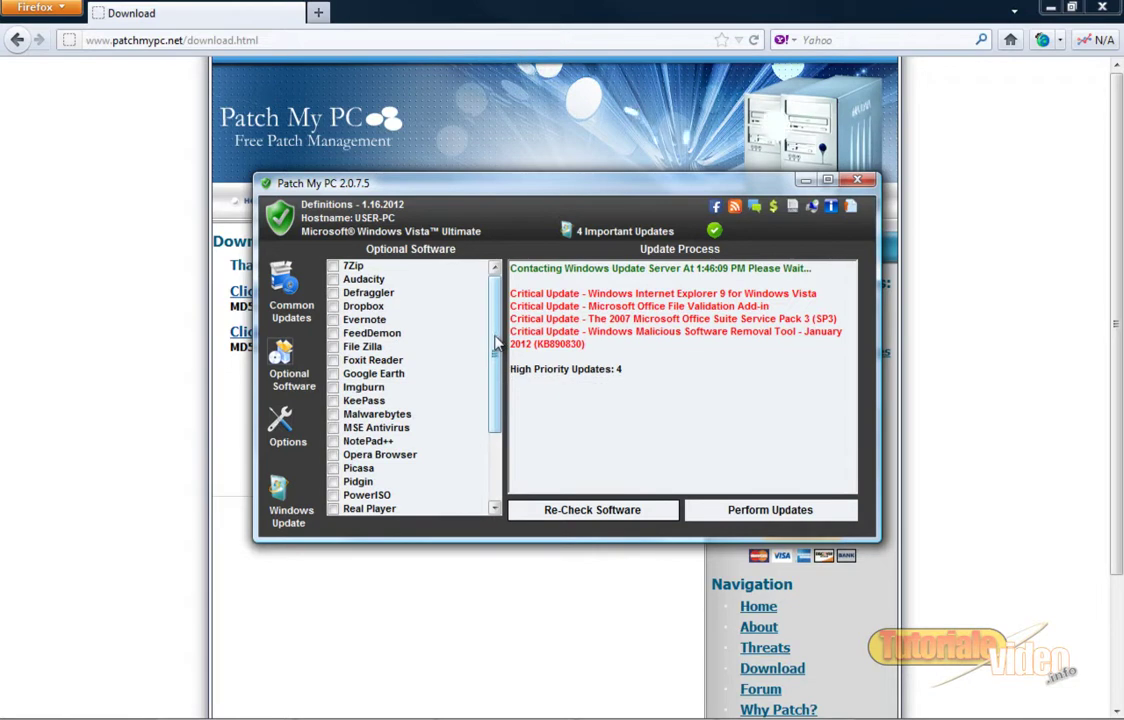
drag(494, 351, 504, 432)
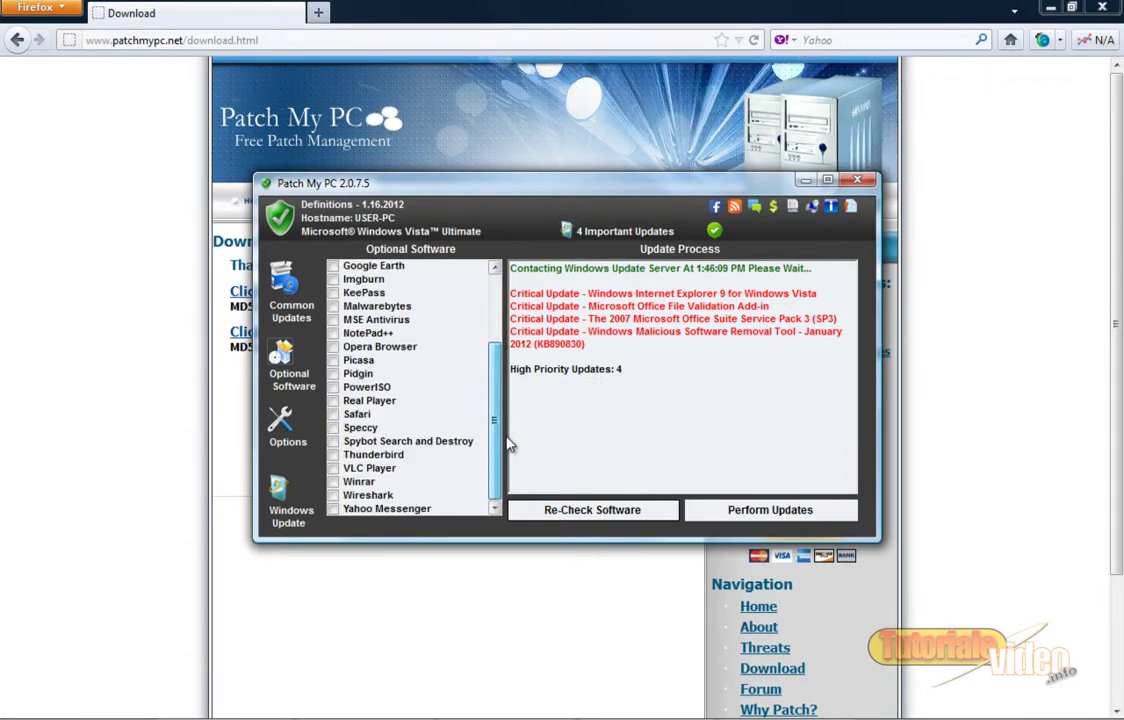
drag(496, 440, 500, 313)
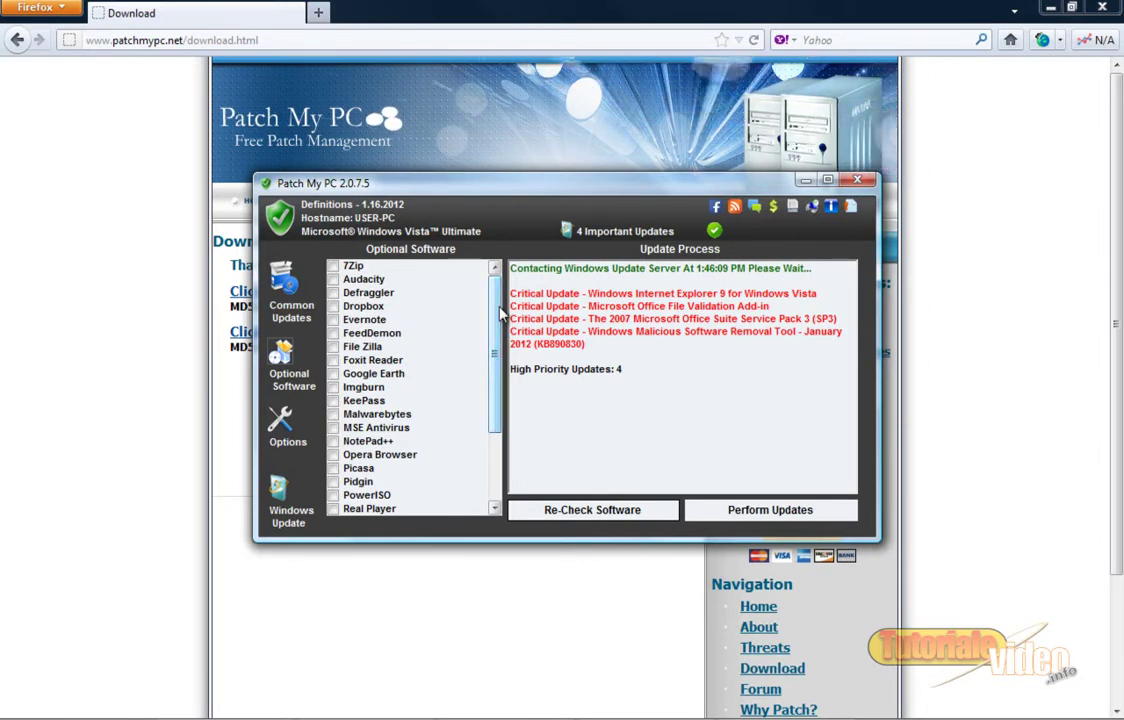
Step: Try the software re-check again, continue past the exception, and review the optional software list
click(570, 509)
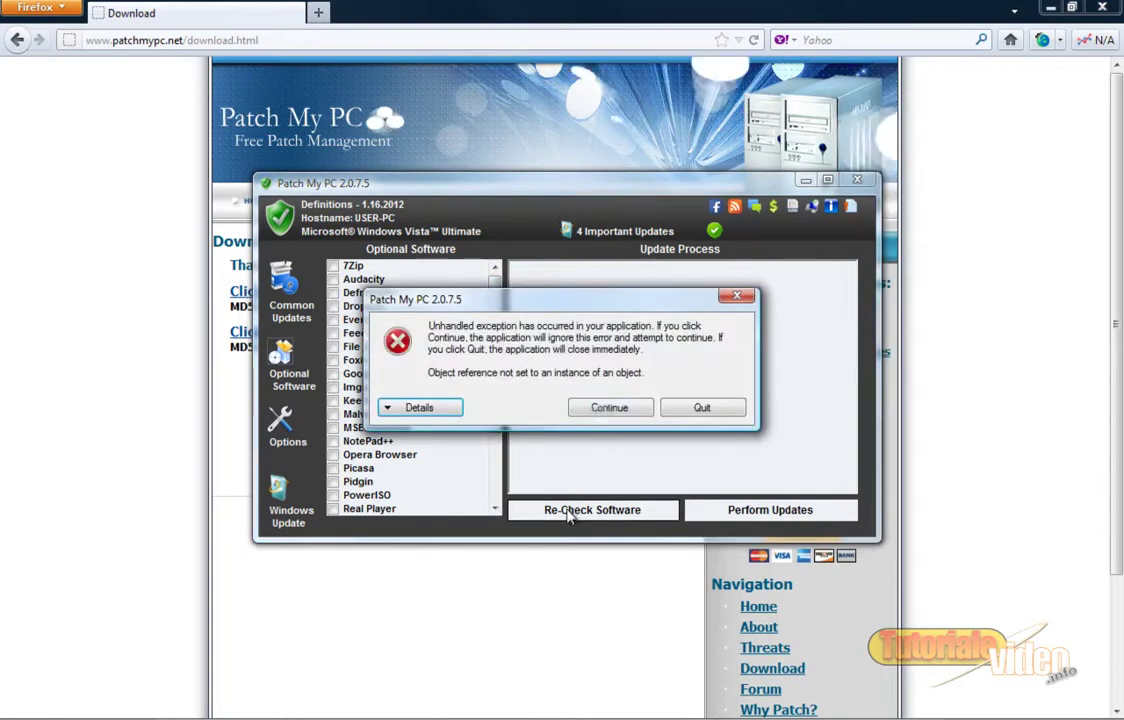
click(600, 406)
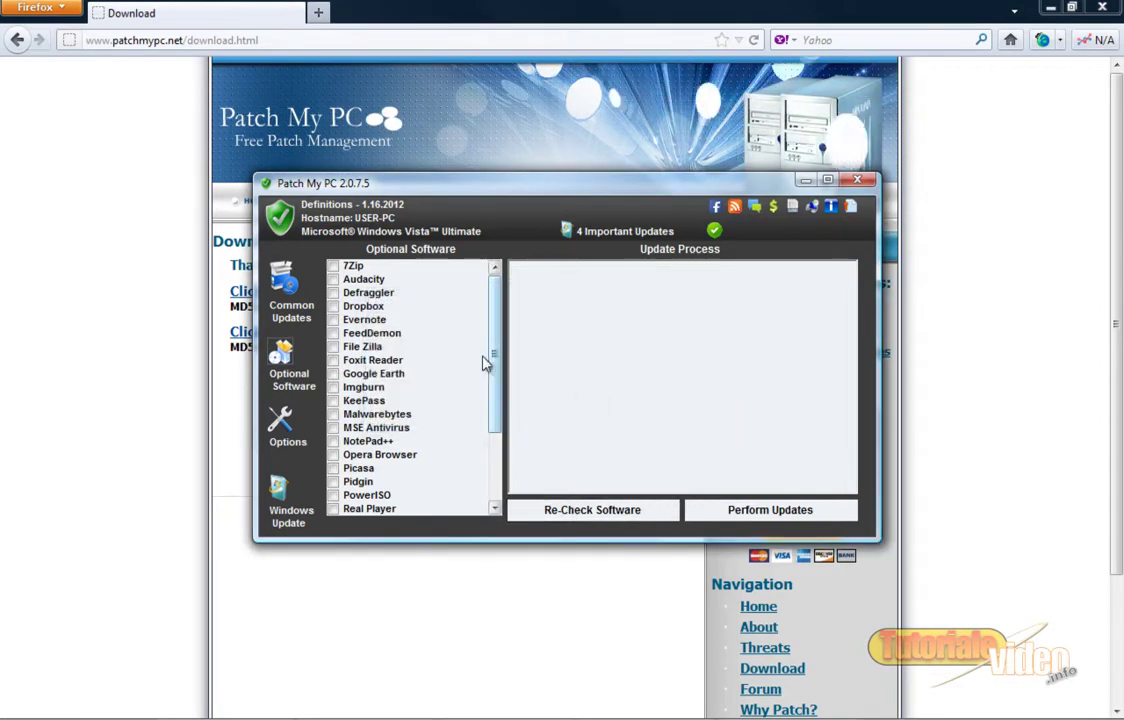
scroll(494, 373, down, 3)
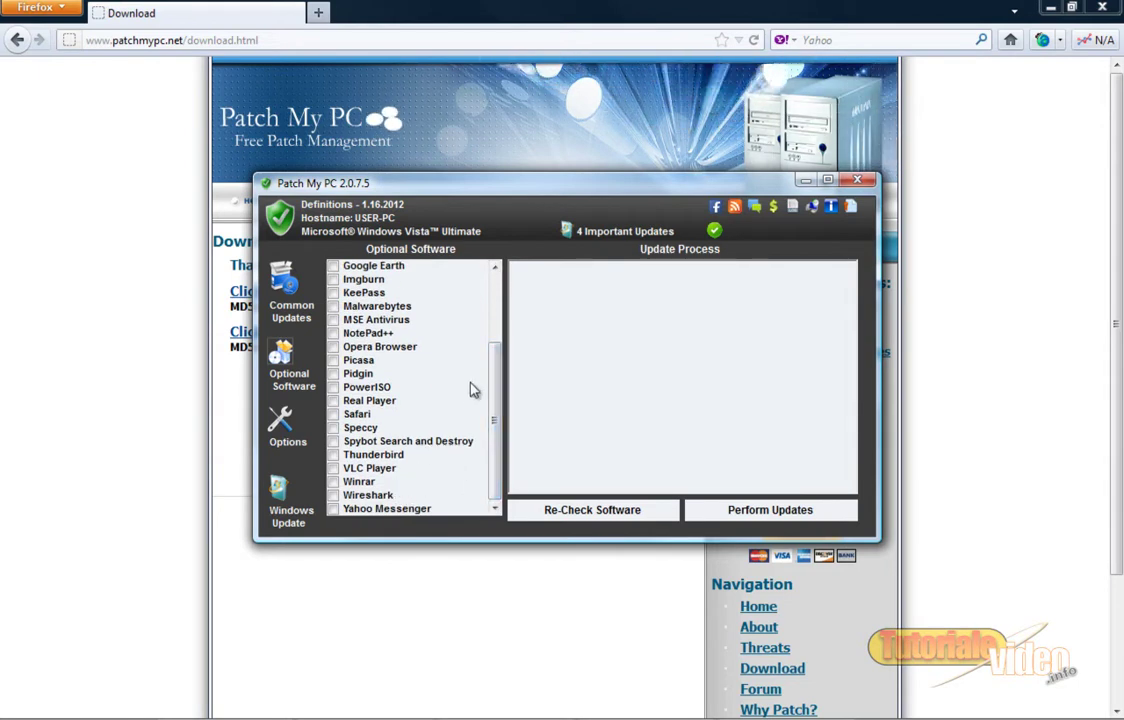
drag(492, 369, 503, 290)
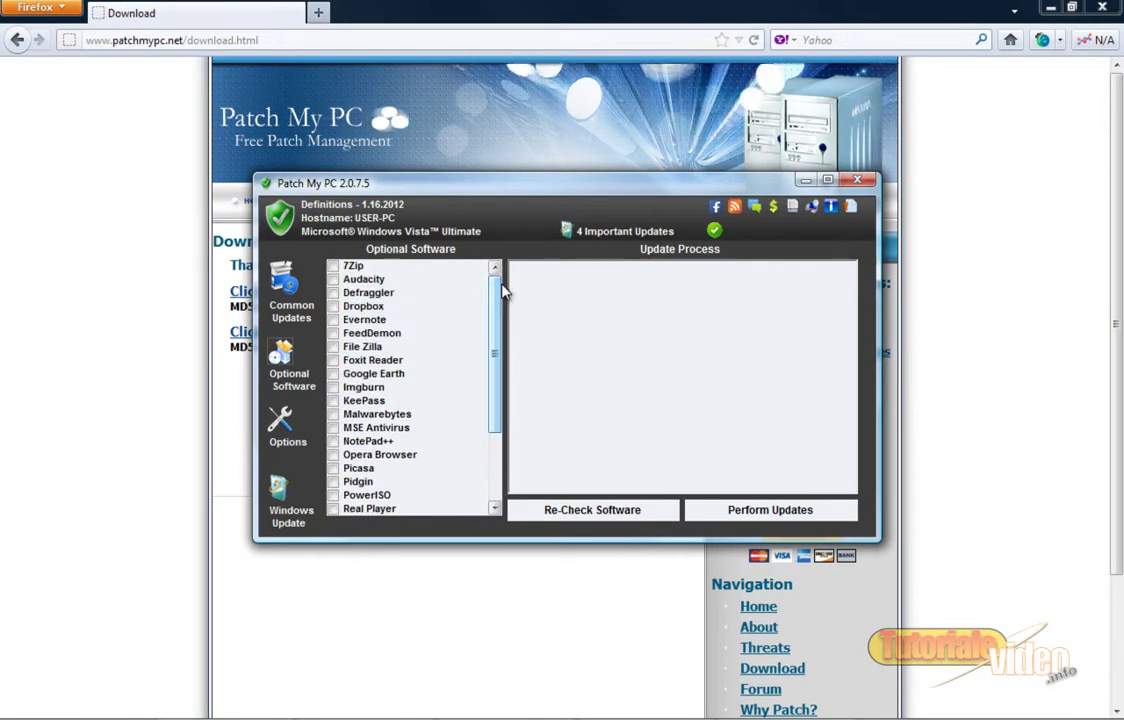
Step: Repeat the software re-check, read the exception details, and continue running the program
click(612, 512)
click(440, 410)
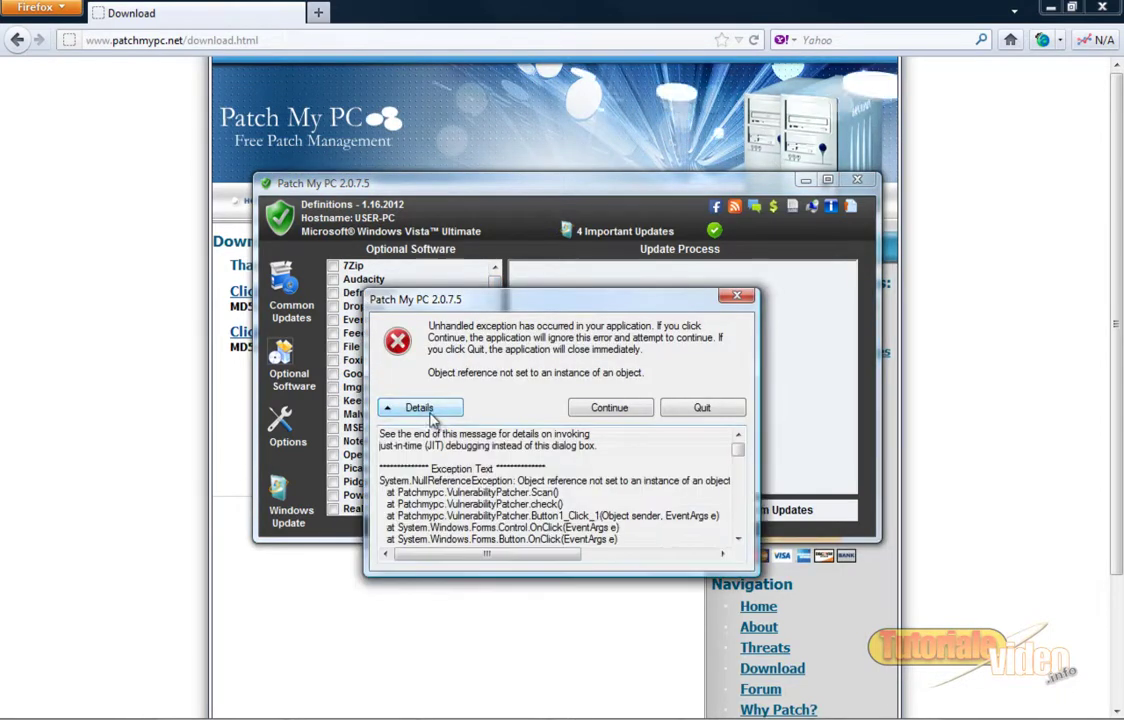
drag(742, 455, 738, 524)
click(628, 408)
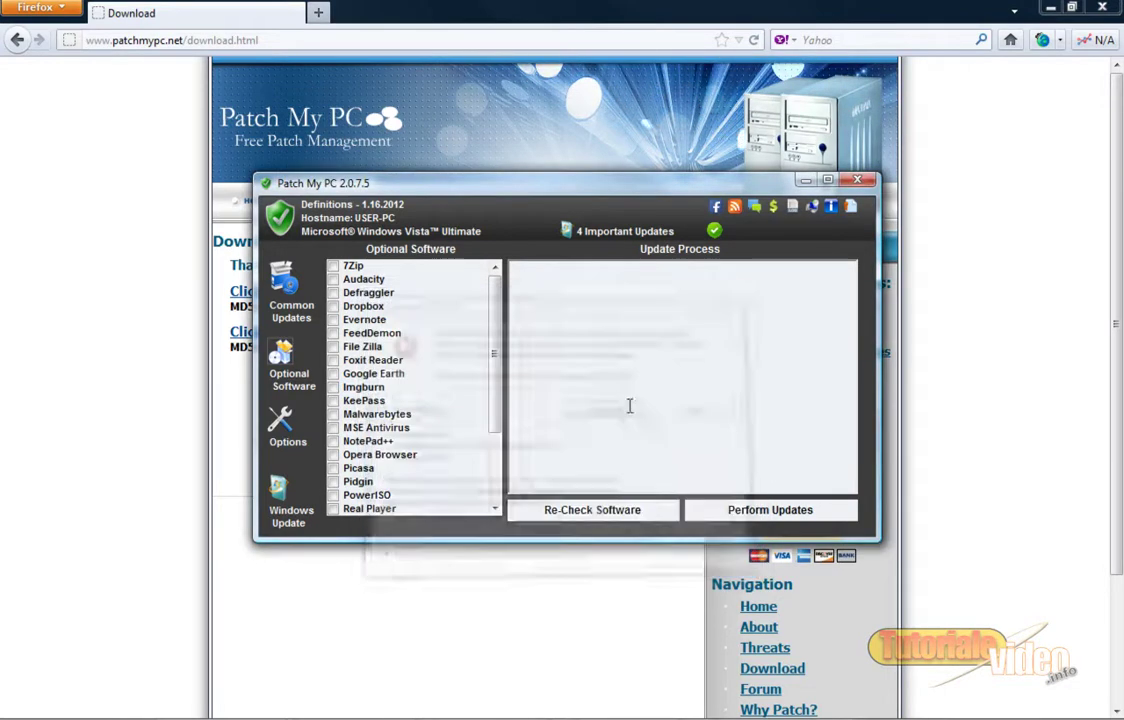
drag(492, 394, 522, 309)
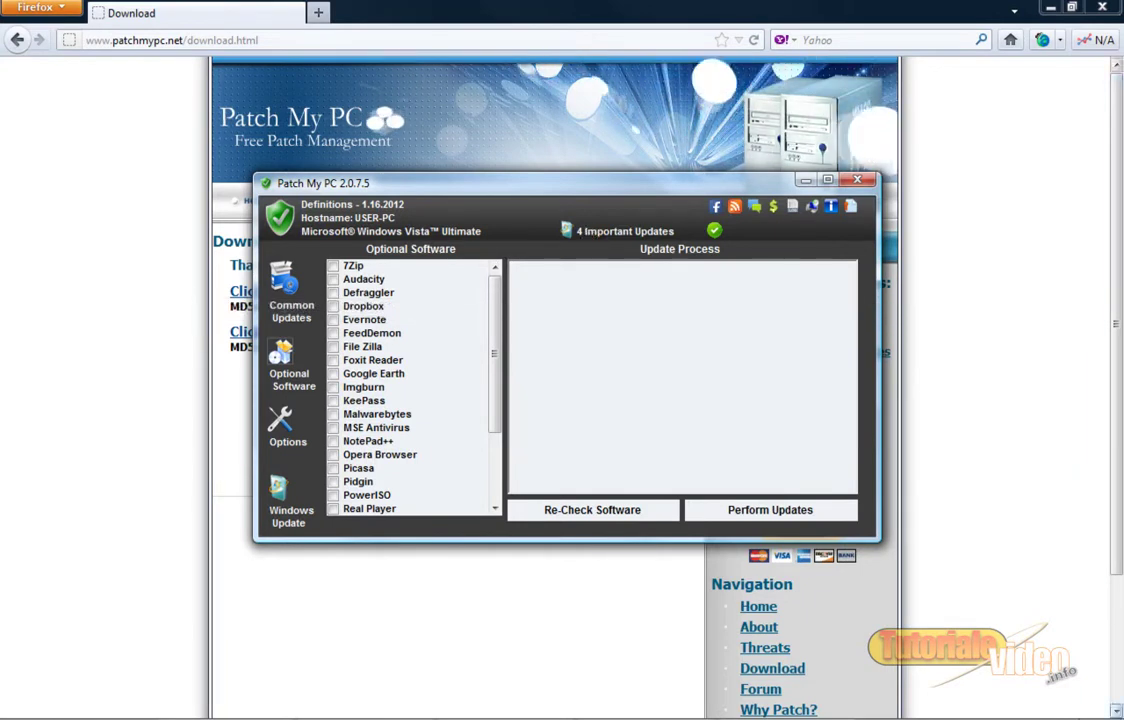
Step: Open Windows Update's list of important updates and move its window and Patch My PC's apart
mouse_move(1020, 712)
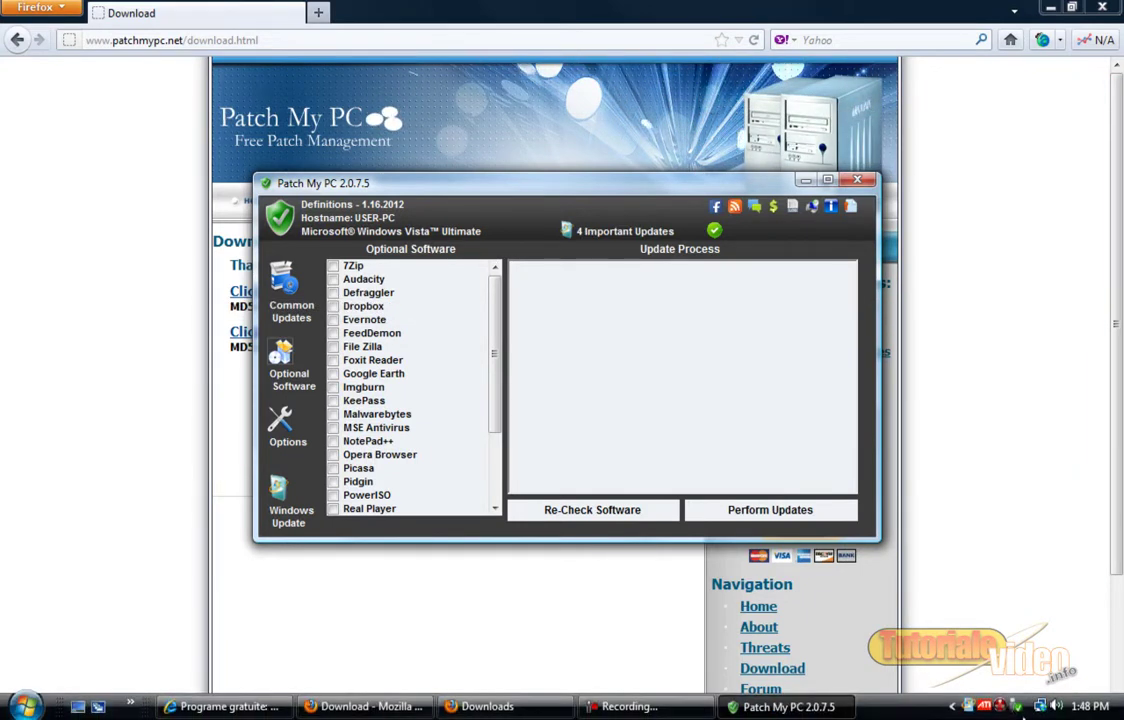
click(971, 706)
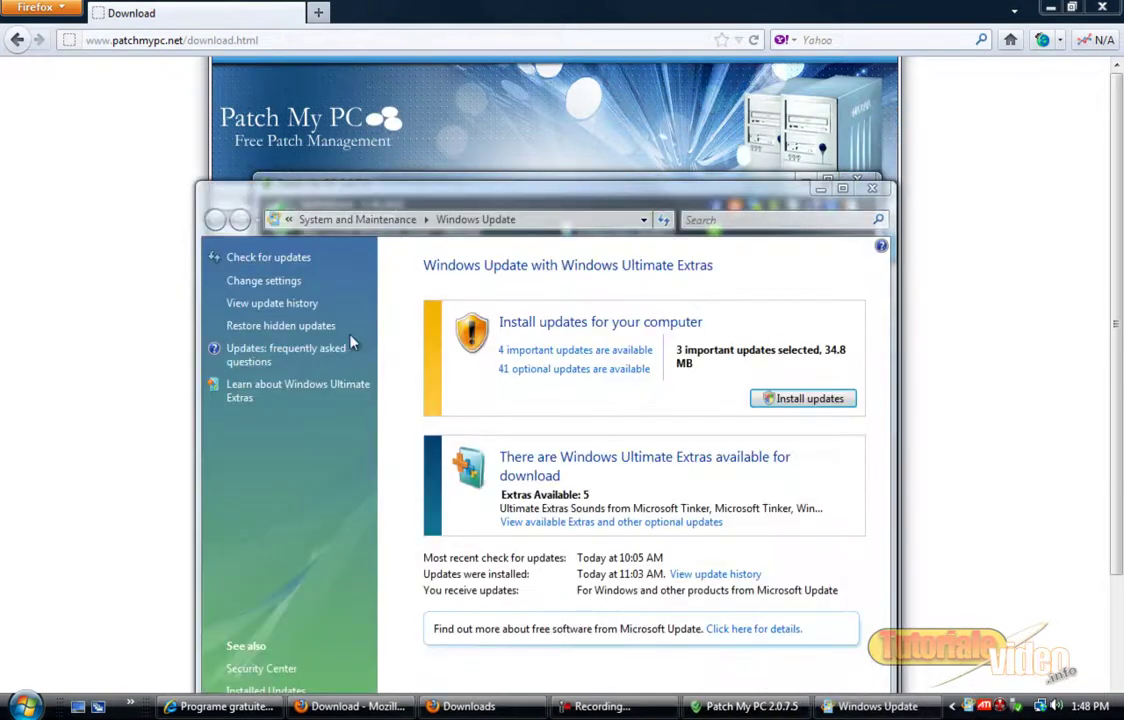
click(570, 352)
drag(508, 186, 280, 76)
click(719, 193)
drag(719, 193, 796, 236)
Step: Rerun Patch My PC's Windows update check, arrange both windows for comparison, and decline performing the updates
click(362, 550)
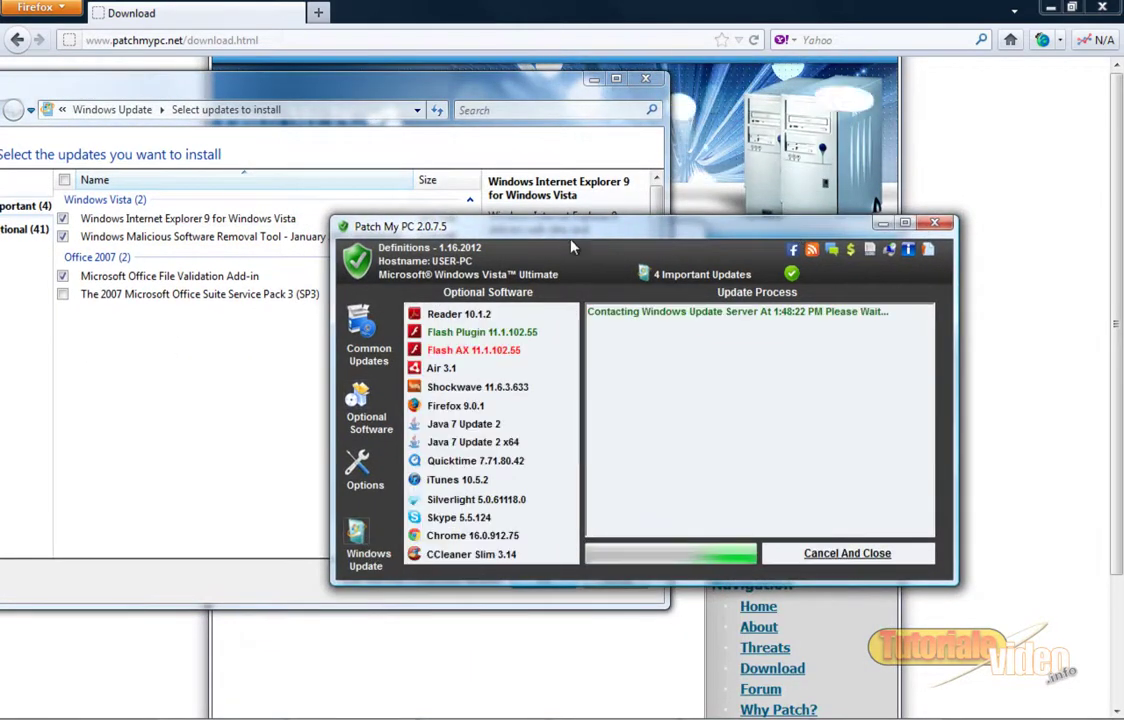
drag(566, 232, 255, 346)
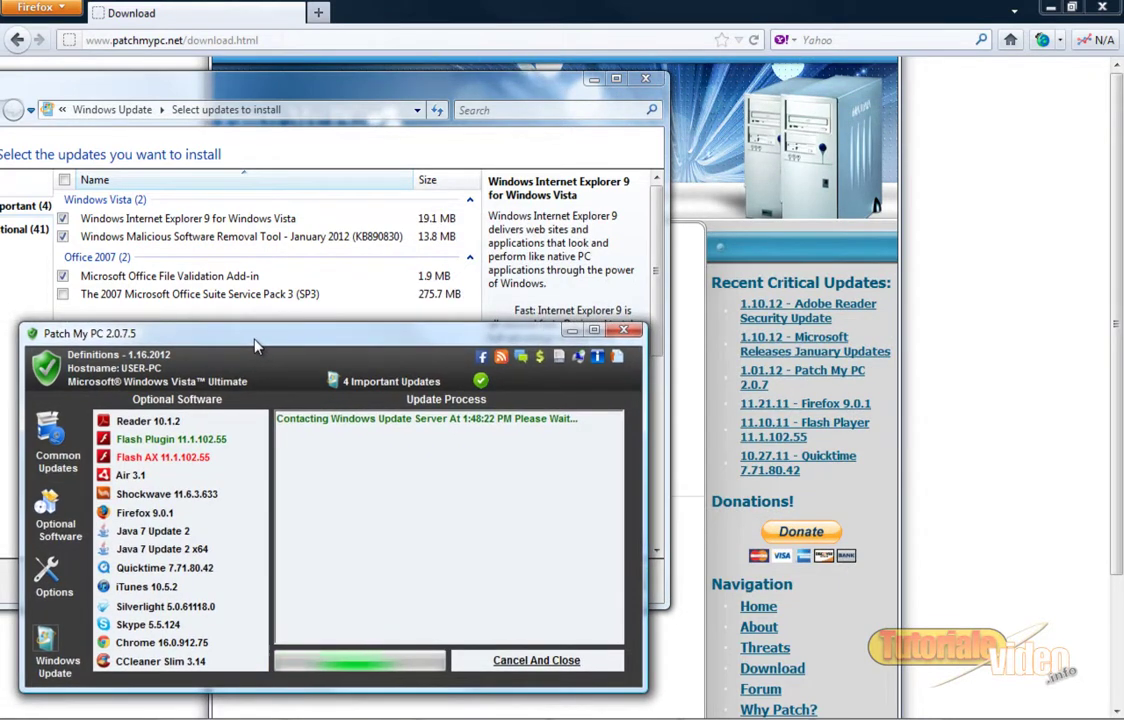
drag(358, 88, 502, 48)
drag(344, 341, 393, 302)
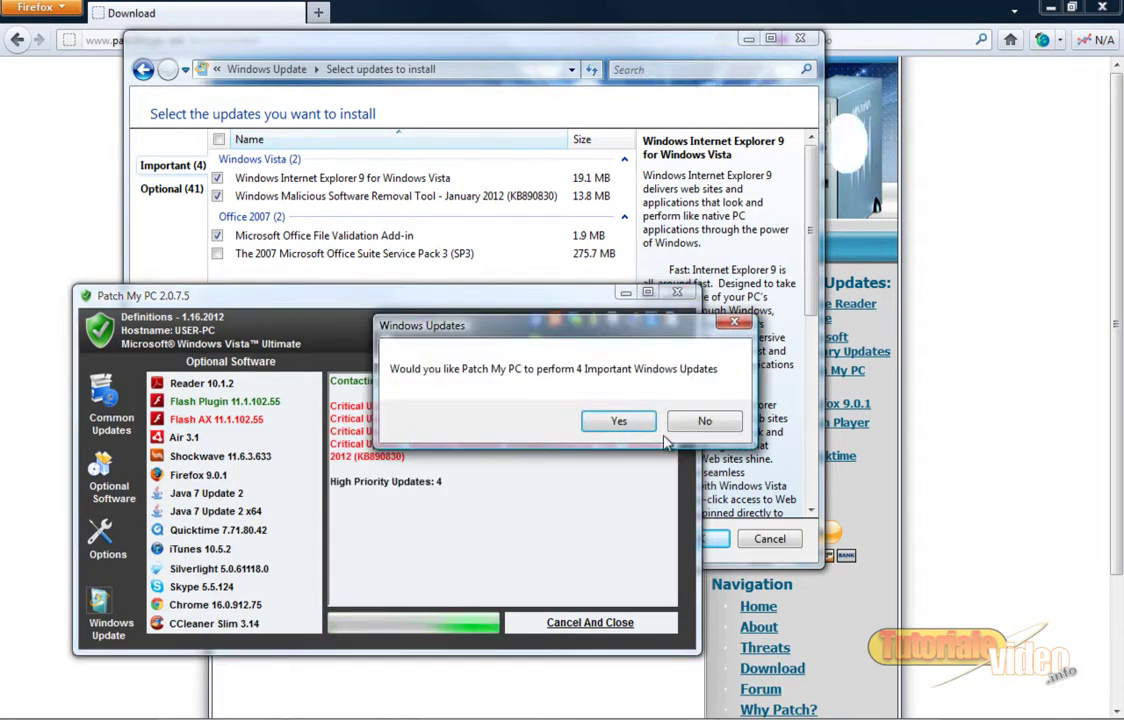
click(676, 421)
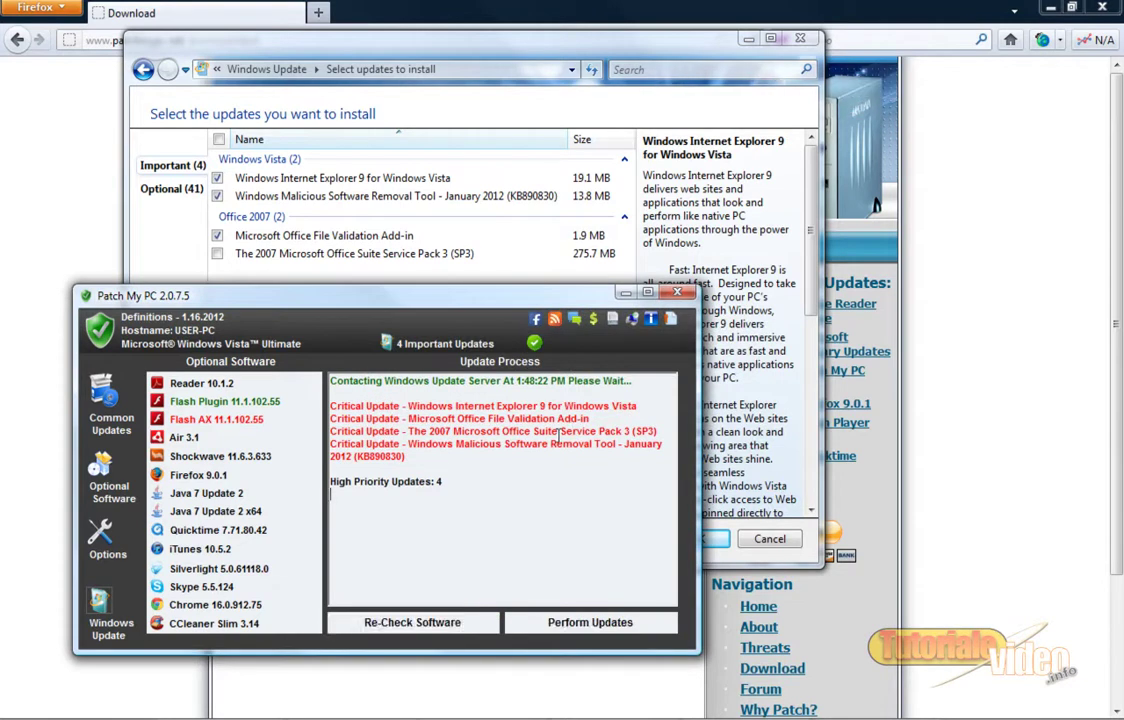
Step: Compare both update lists, deselect the Windows Malicious Software Removal Tool, cancel the selection change, and minimize Windows Update
triple_click(491, 406)
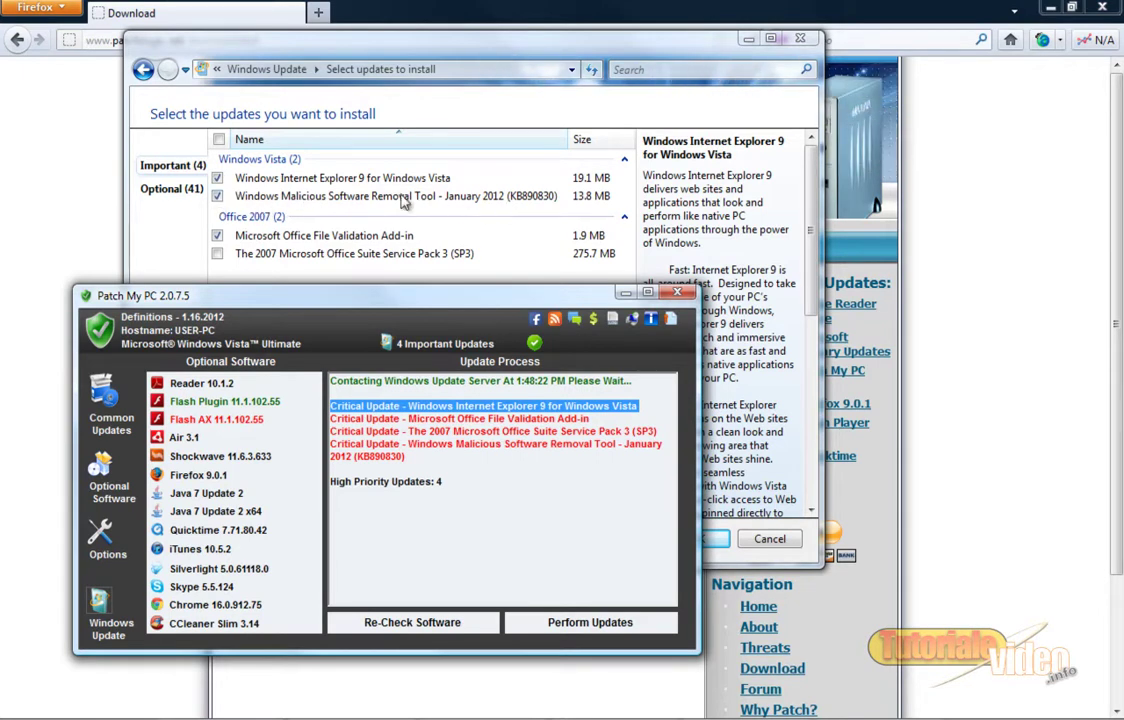
click(219, 196)
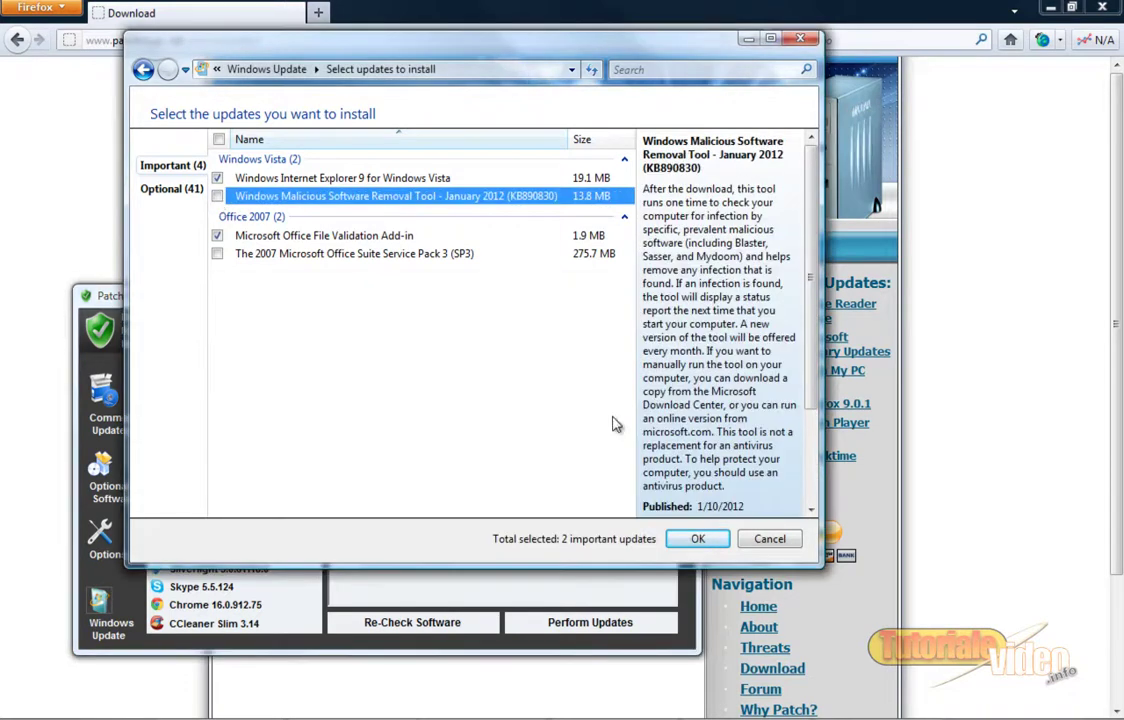
click(772, 539)
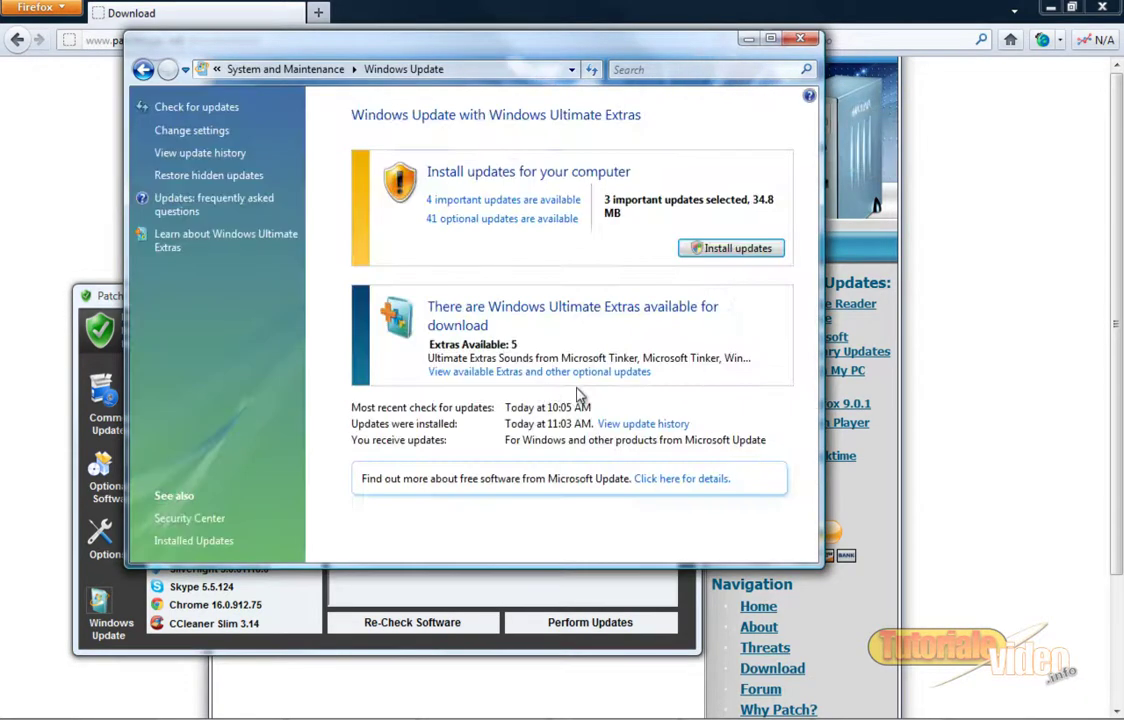
click(748, 38)
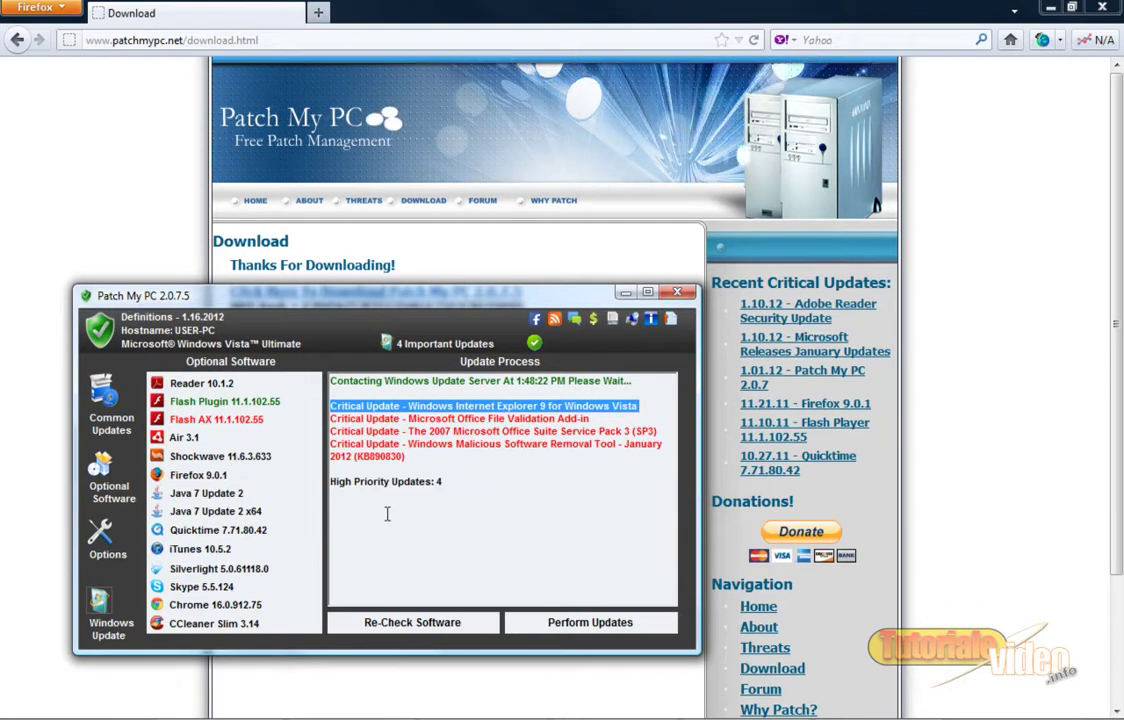
Step: Highlight the critical updates listed in the Update Process log, and clear the selection
drag(494, 477, 323, 393)
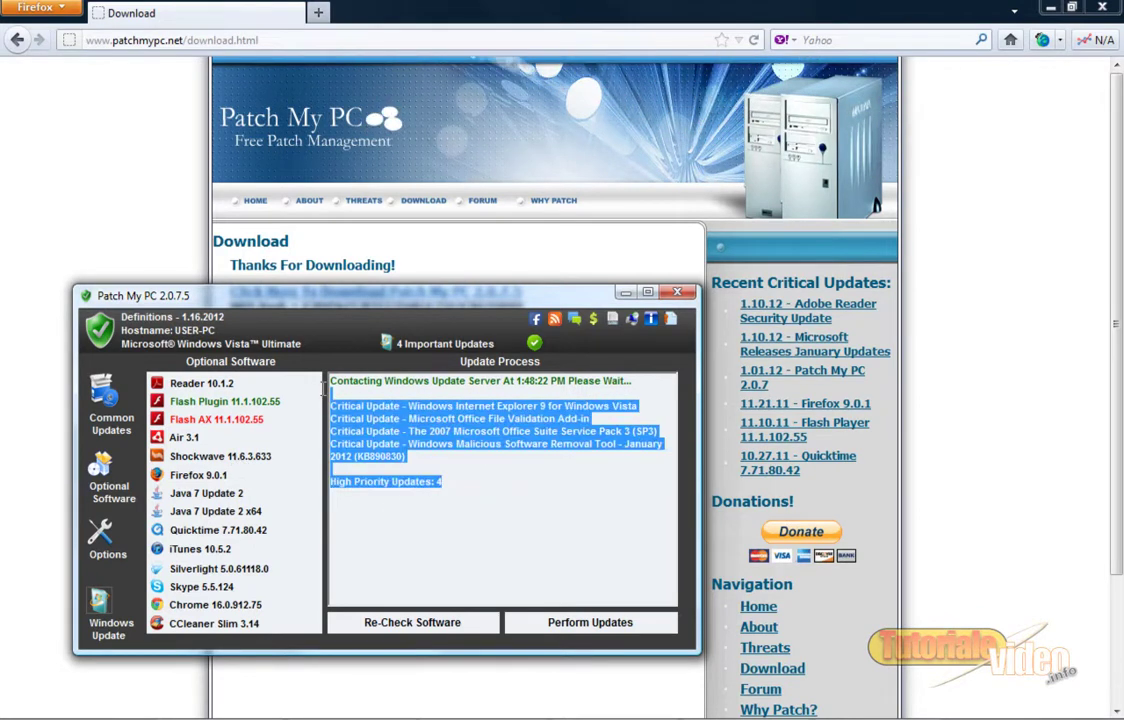
click(482, 477)
key(ctrl+a)
click(508, 500)
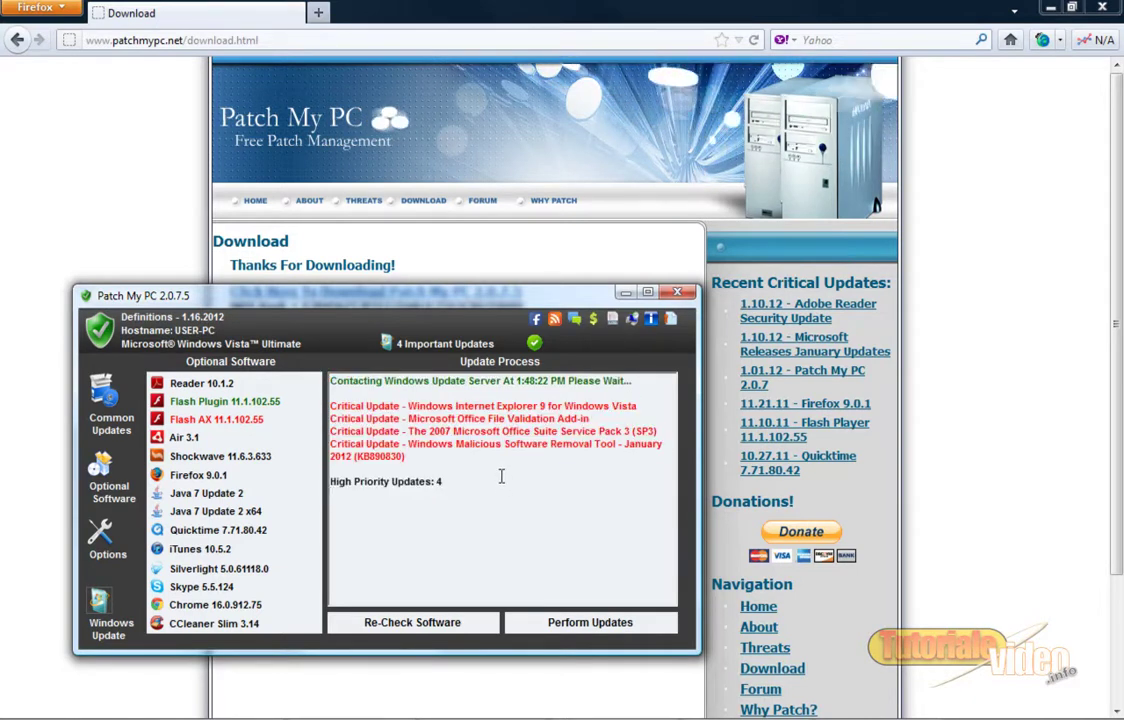